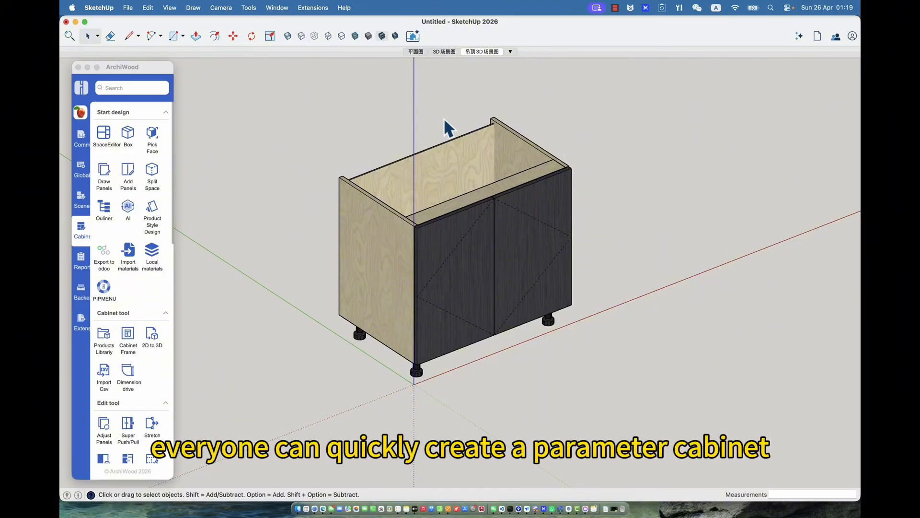
- Delete the existing cabinet and create a smart box 800 wide, 750 high and 500 deep with thickness 18
{"action": "left_click", "coordinate": [420, 198]}
{"action": "key", "text": "Delete"}
{"action": "left_click", "coordinate": [127, 135]}
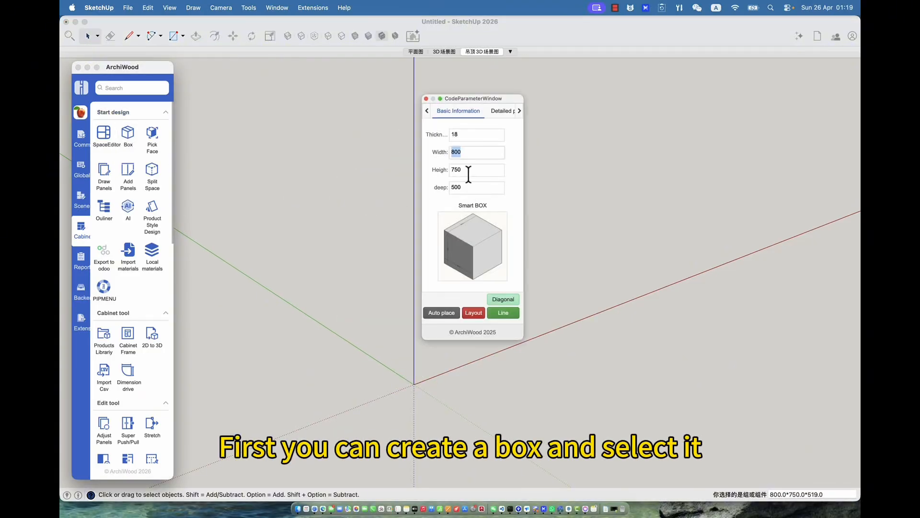
{"action": "left_click", "coordinate": [459, 274]}
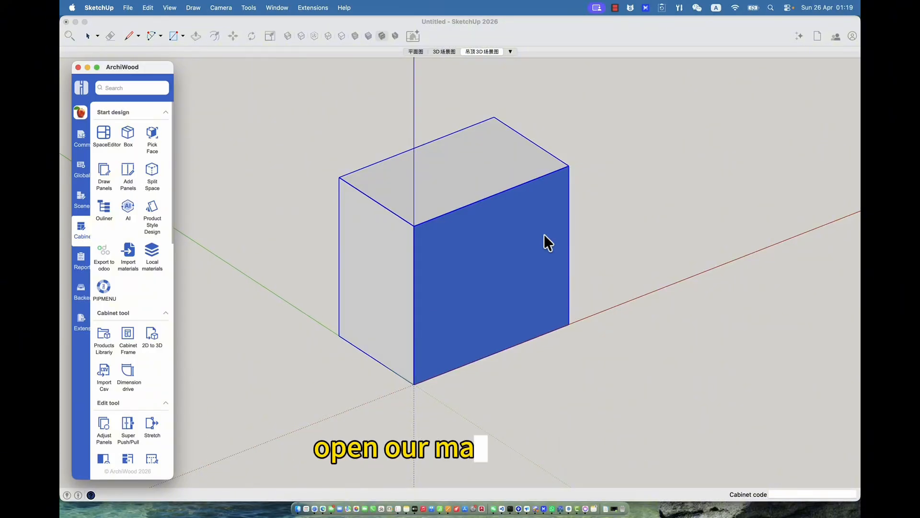
- Open the box in the SpaceEditor and split it up-down along Z with scheme 100mm:1 and split type No
{"action": "left_click_drag", "start_coordinate": [127, 72], "coordinate": [128, 72]}
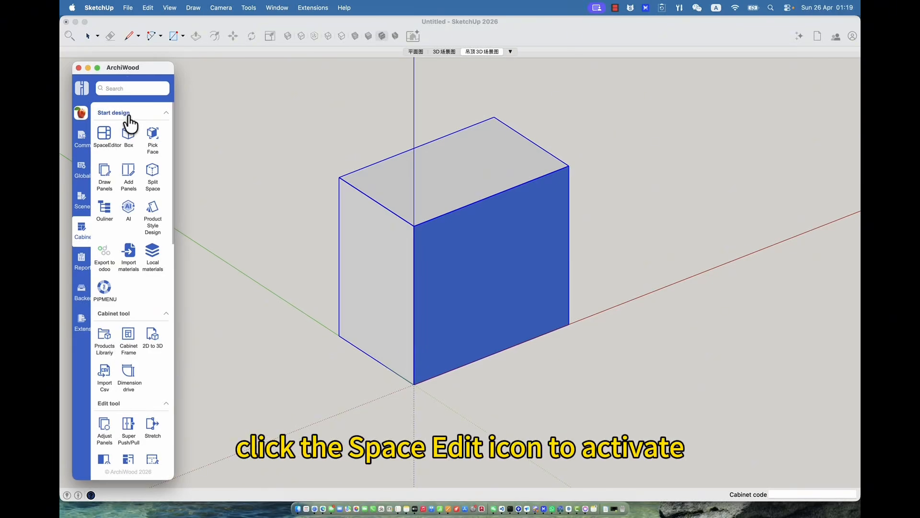
{"action": "left_click", "coordinate": [106, 137]}
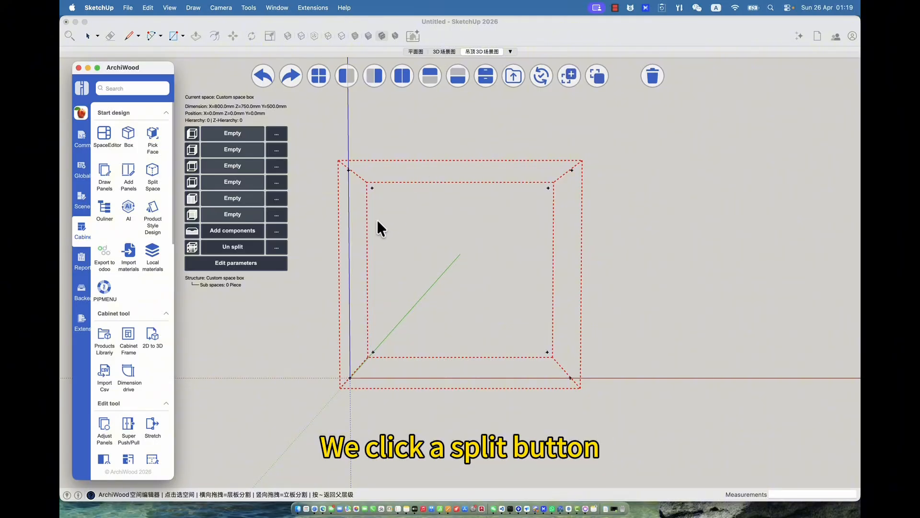
{"action": "left_click", "coordinate": [276, 247]}
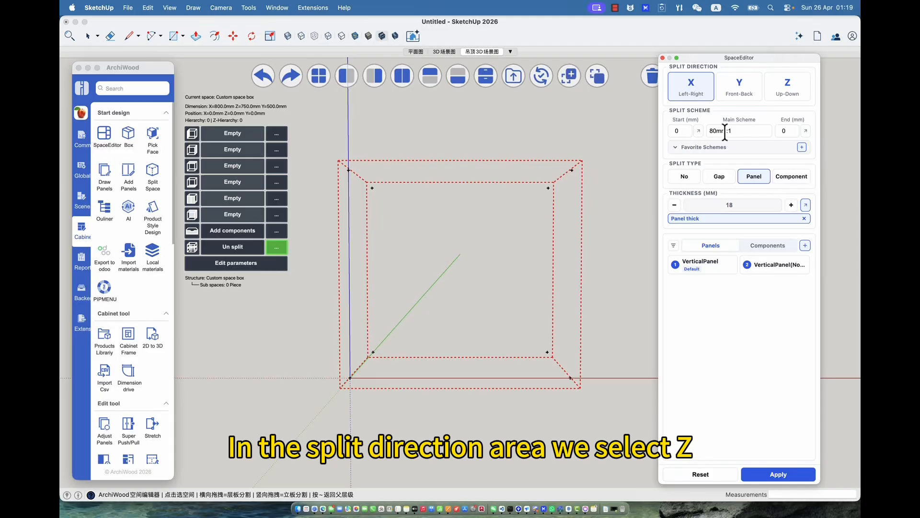
{"action": "left_click", "coordinate": [783, 95]}
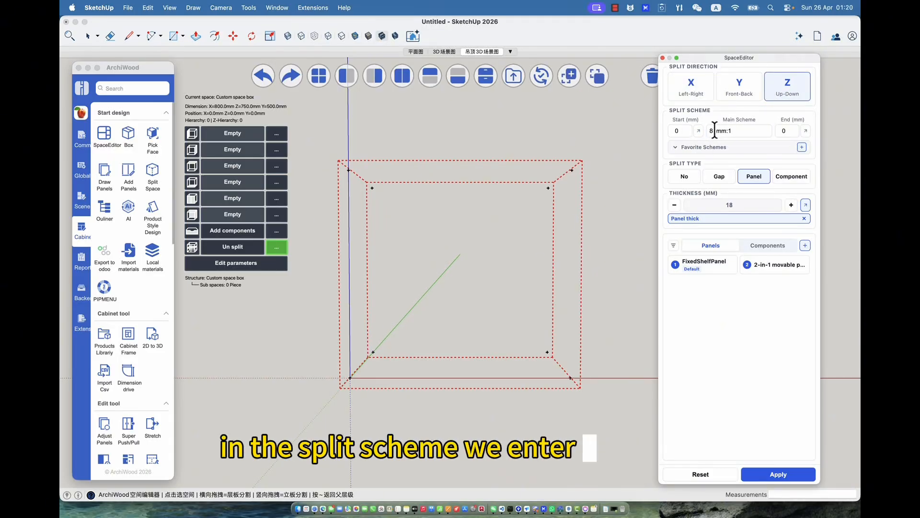
{"action": "left_click", "coordinate": [706, 131]}
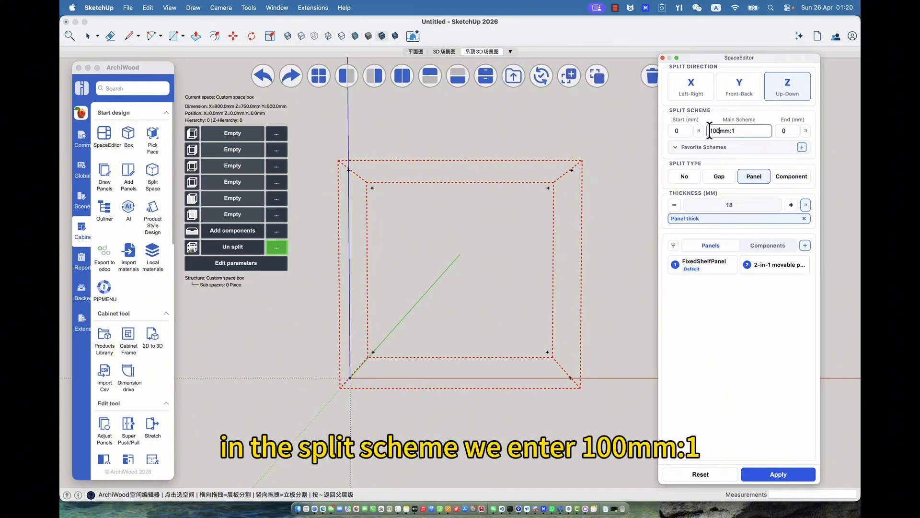
{"action": "left_click", "coordinate": [689, 180]}
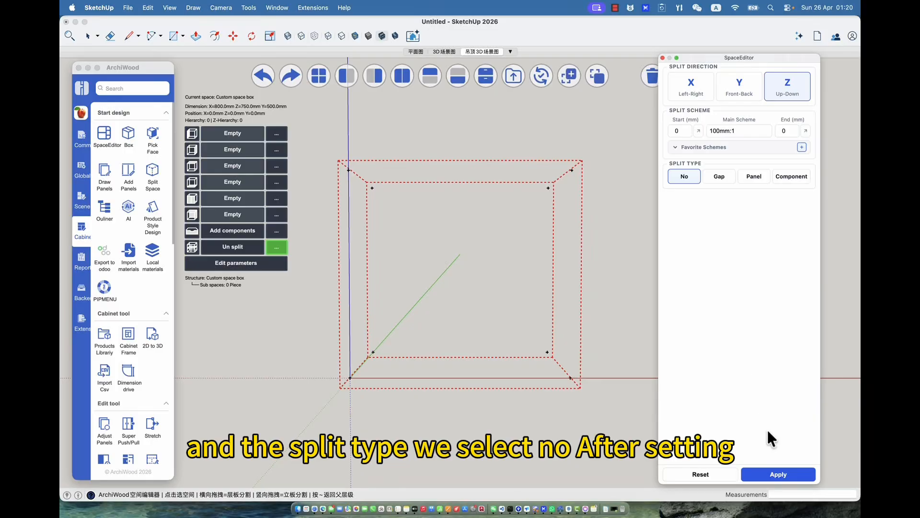
{"action": "left_click", "coordinate": [778, 475]}
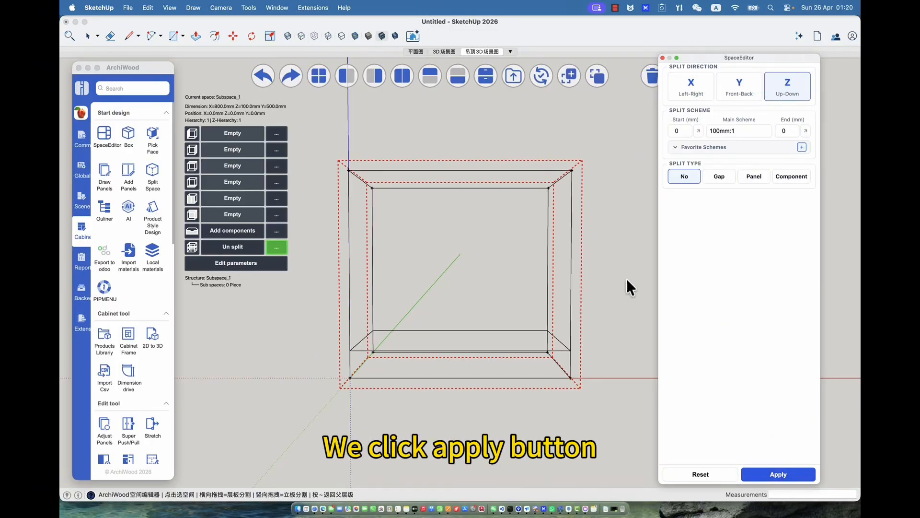
- Add the Cabinet foot component to the lower subspace of the box
{"action": "left_click", "coordinate": [511, 280]}
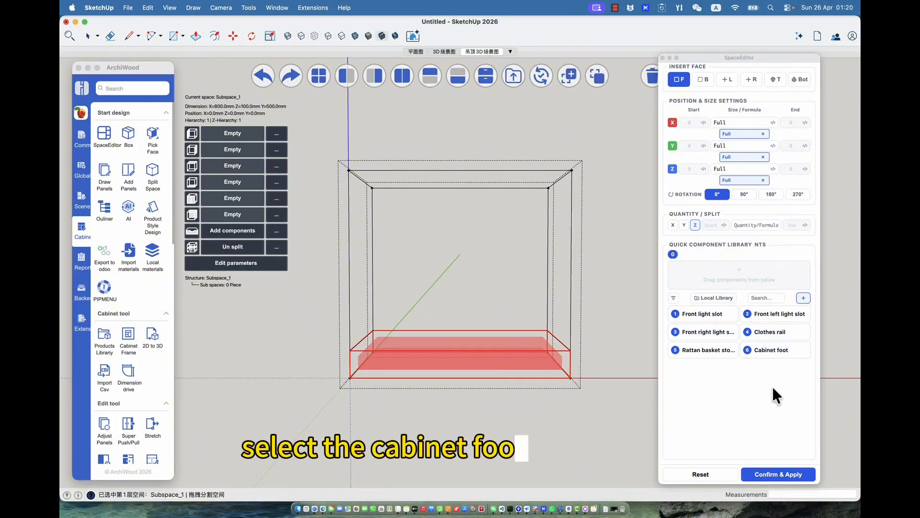
{"action": "left_click_drag", "start_coordinate": [770, 354], "coordinate": [728, 281]}
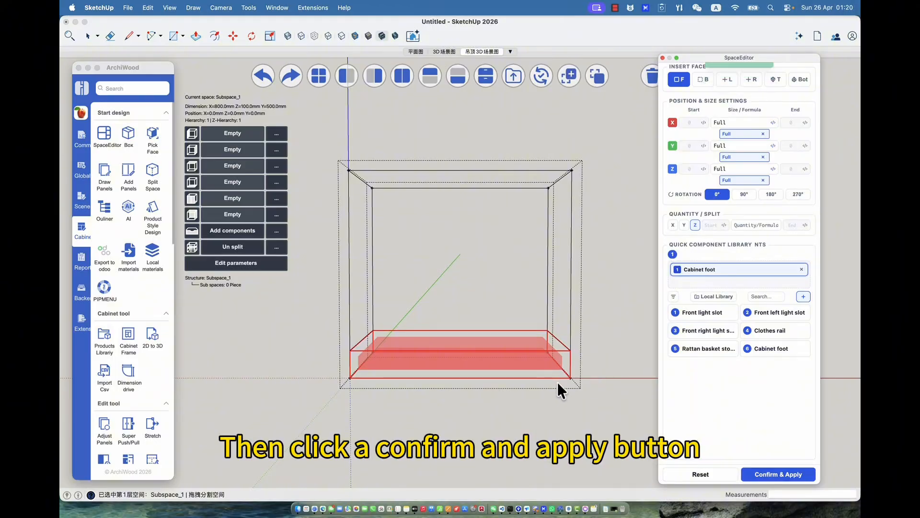
- Enable the left, right, top, bottom and back panels for the upper subspace
{"action": "left_click", "coordinate": [512, 292]}
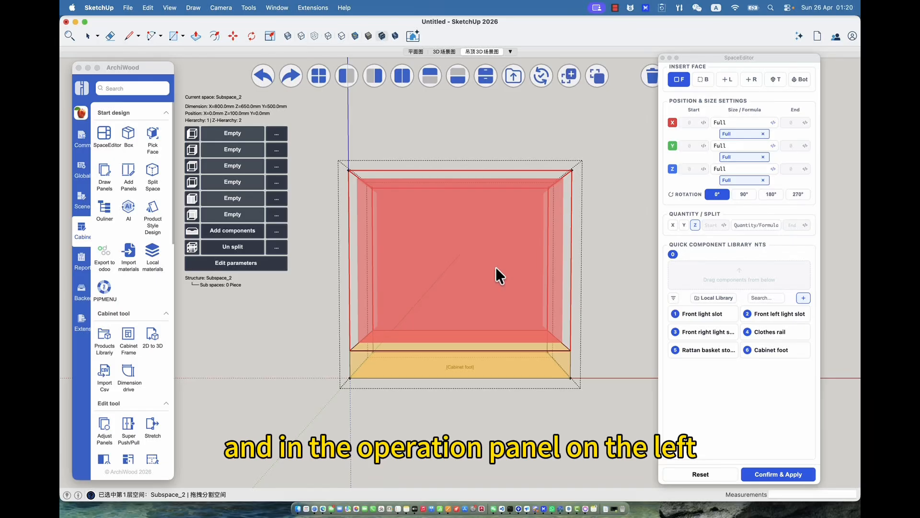
{"action": "left_click", "coordinate": [231, 132]}
{"action": "left_click", "coordinate": [234, 148]}
{"action": "left_click", "coordinate": [234, 165]}
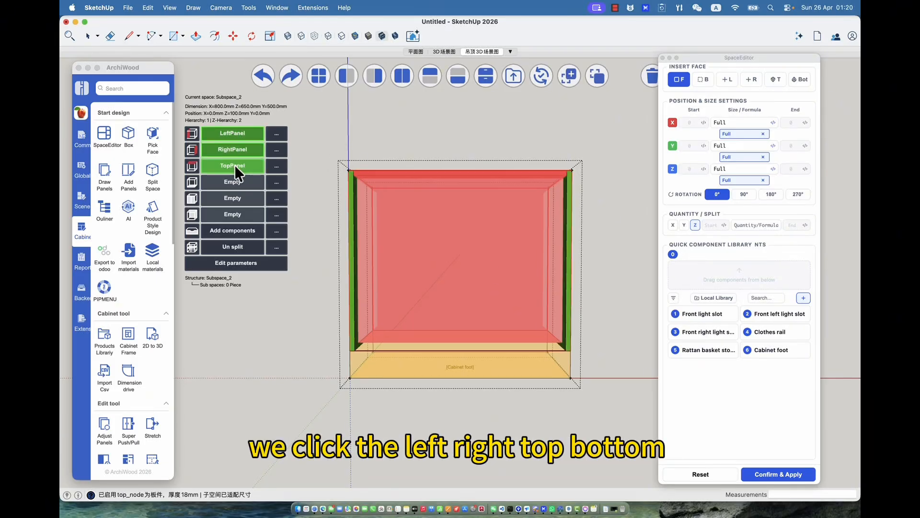
{"action": "left_click", "coordinate": [235, 179]}
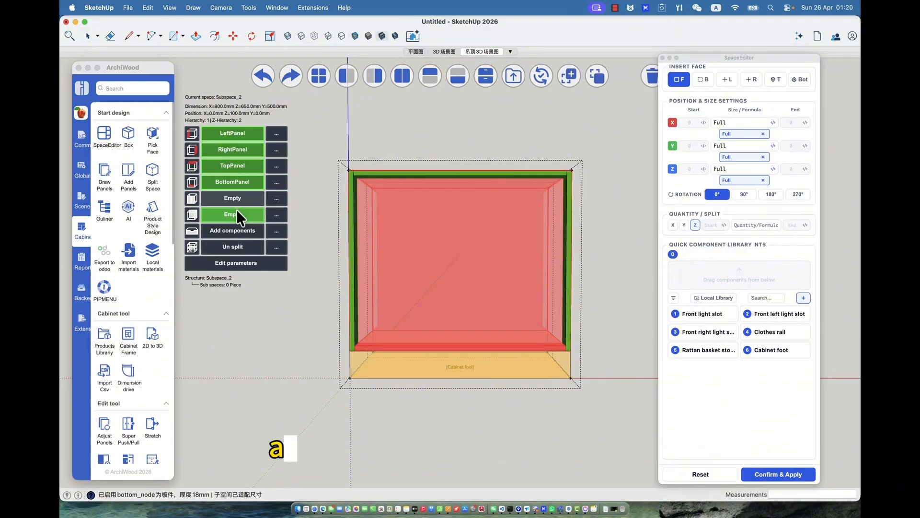
{"action": "left_click", "coordinate": [237, 209]}
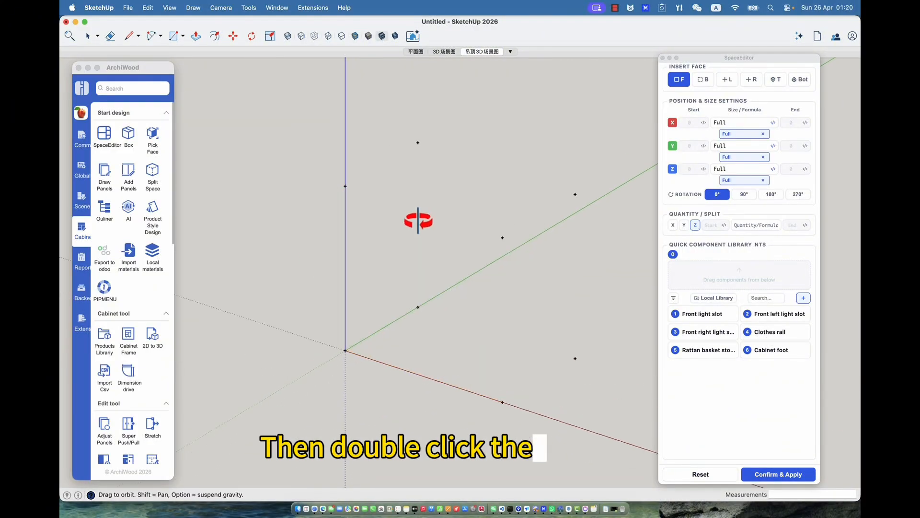
- Split the top panel along Y with the scheme 80mm:-1 and apply it
{"action": "double_click", "coordinate": [450, 174]}
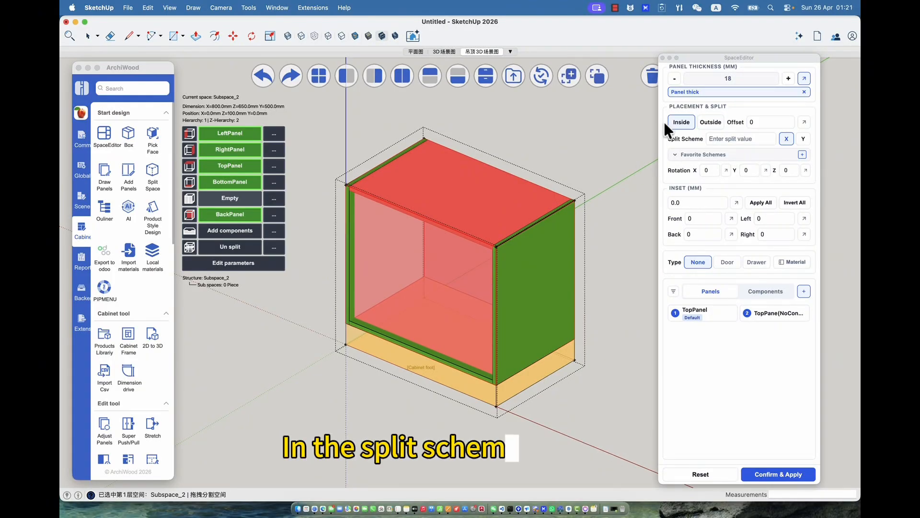
{"action": "left_click", "coordinate": [728, 138]}
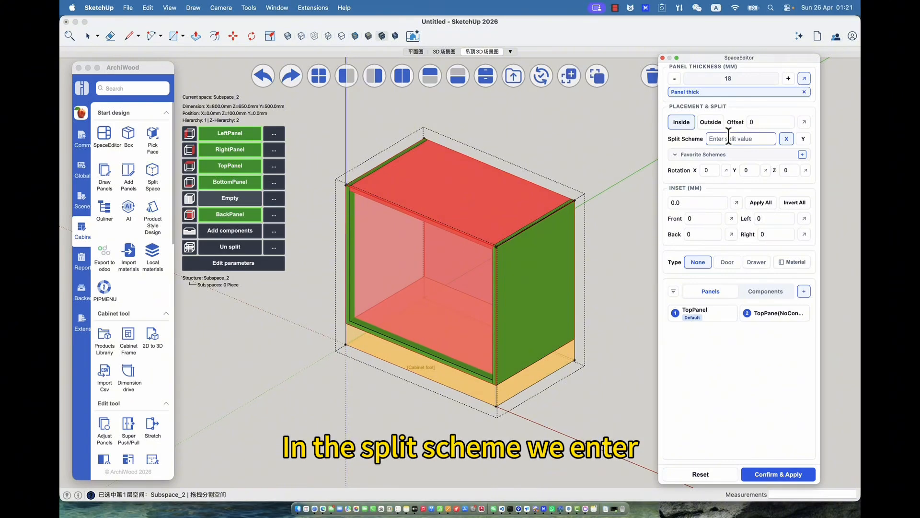
{"action": "type", "text": "80mm:-1"}
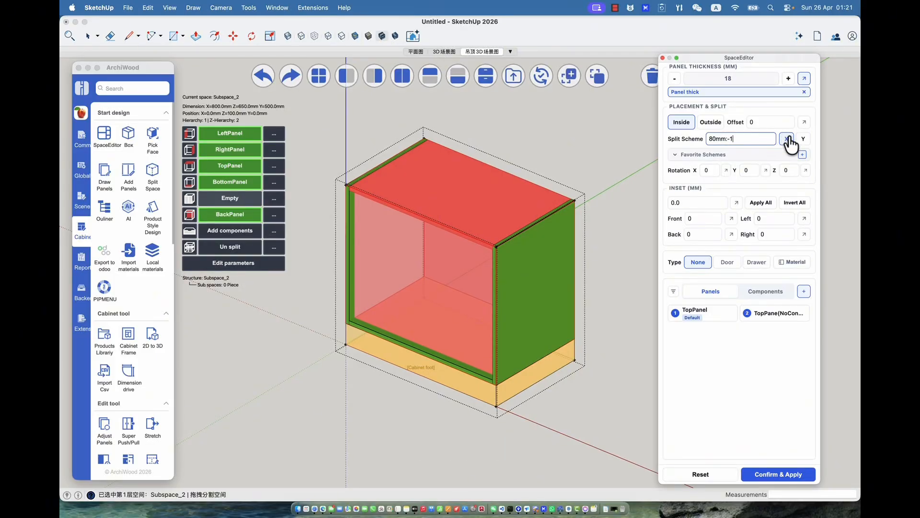
{"action": "left_click", "coordinate": [802, 139]}
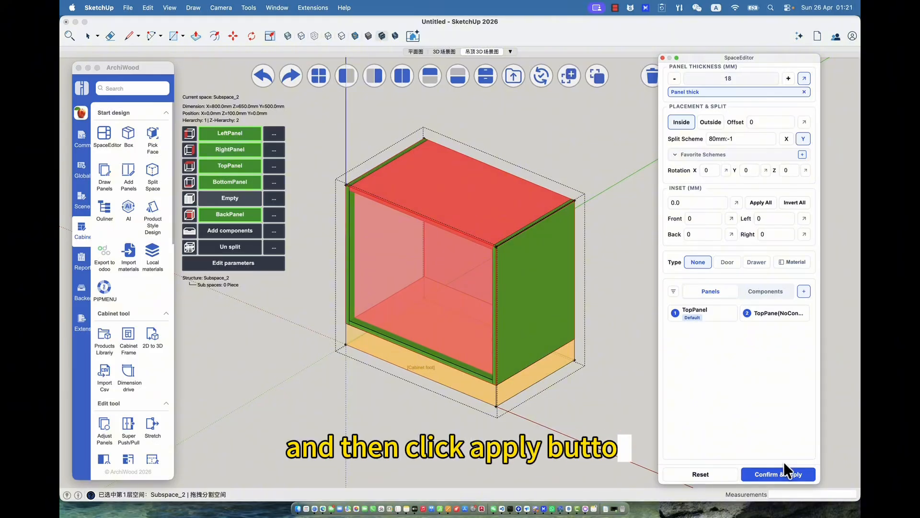
{"action": "left_click", "coordinate": [788, 474]}
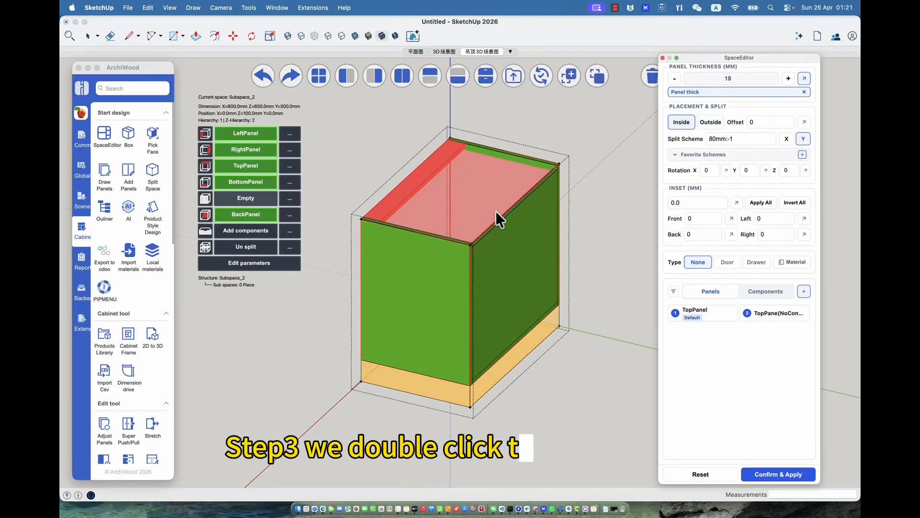
- Link the back panel's thickness to the Back panel thick variable and its offset to the Back distance variable
{"action": "double_click", "coordinate": [540, 214]}
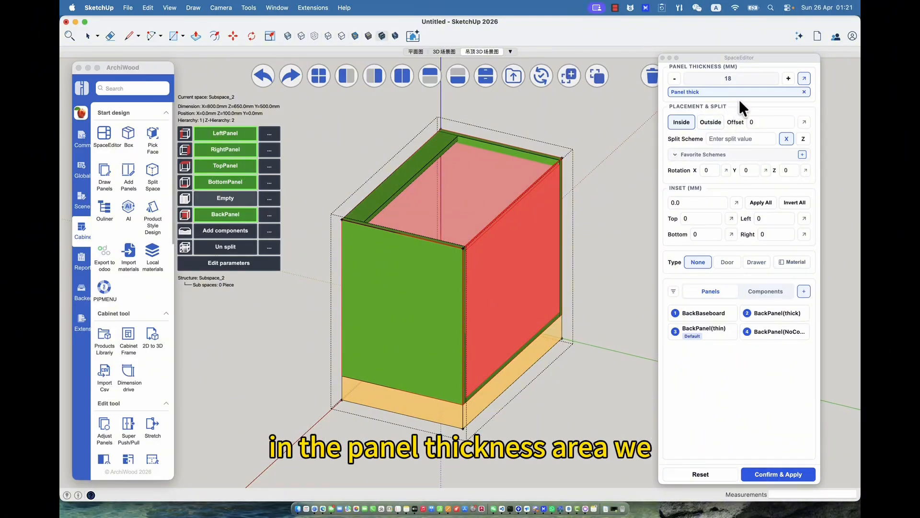
{"action": "left_click", "coordinate": [805, 79]}
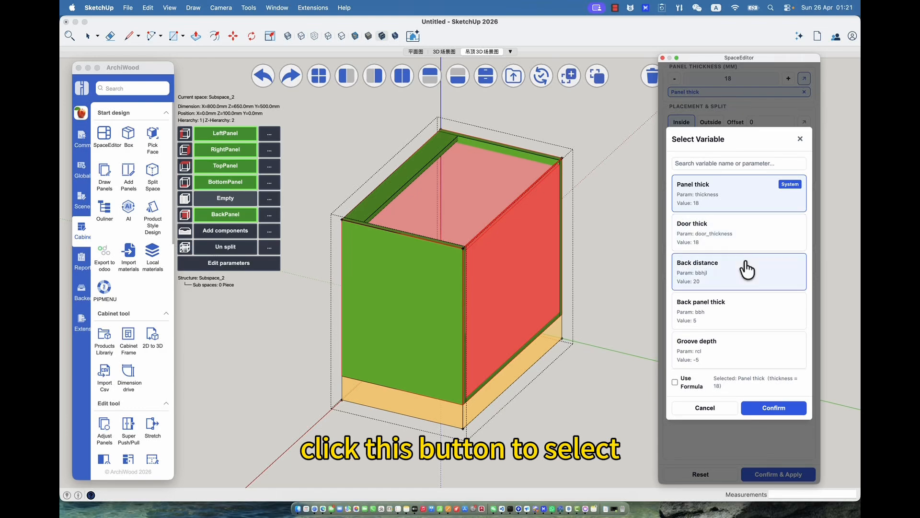
{"action": "double_click", "coordinate": [720, 320]}
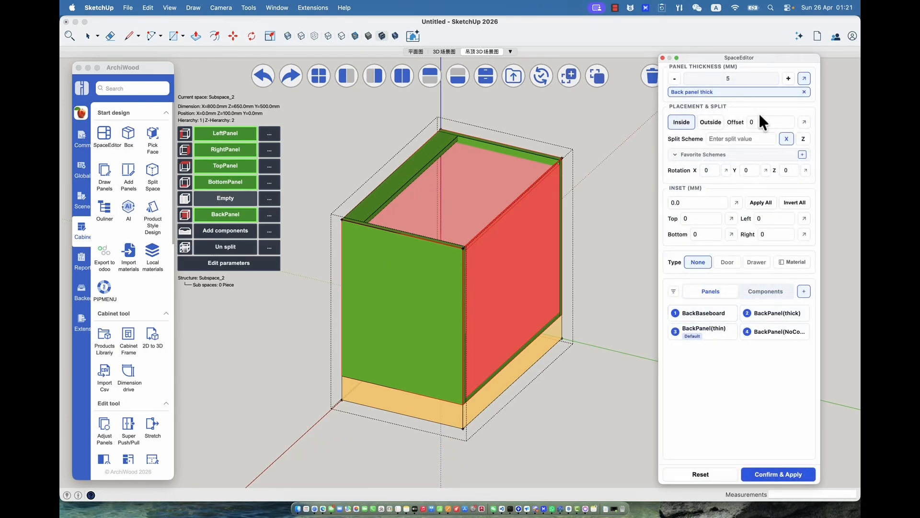
{"action": "left_click", "coordinate": [805, 122]}
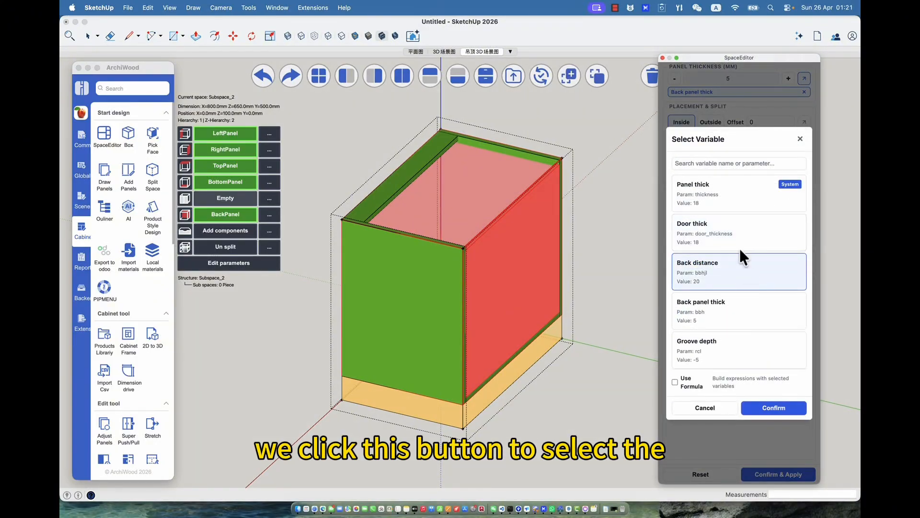
{"action": "double_click", "coordinate": [735, 272]}
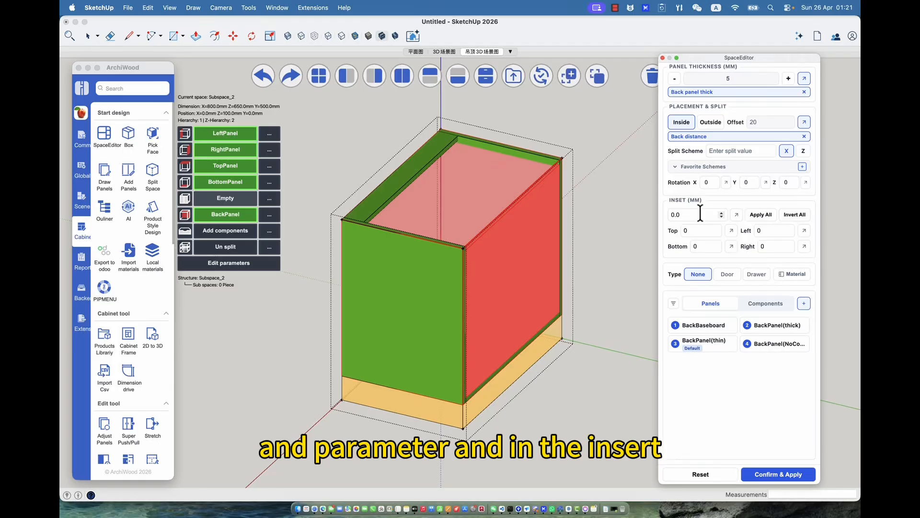
- Set the back panel's inset to the Groove depth variable on all sides and apply the BackPanel(thin) panel type
{"action": "left_click", "coordinate": [737, 216]}
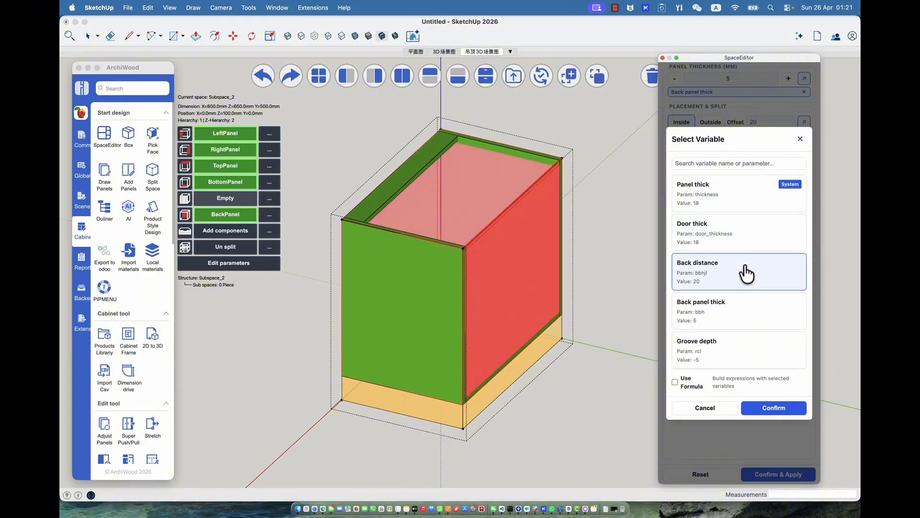
{"action": "left_click", "coordinate": [740, 352]}
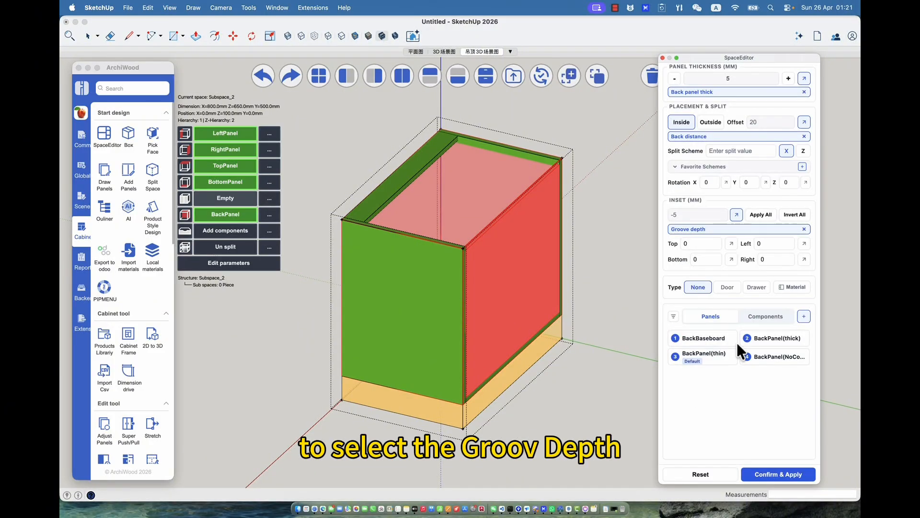
{"action": "left_click", "coordinate": [758, 218]}
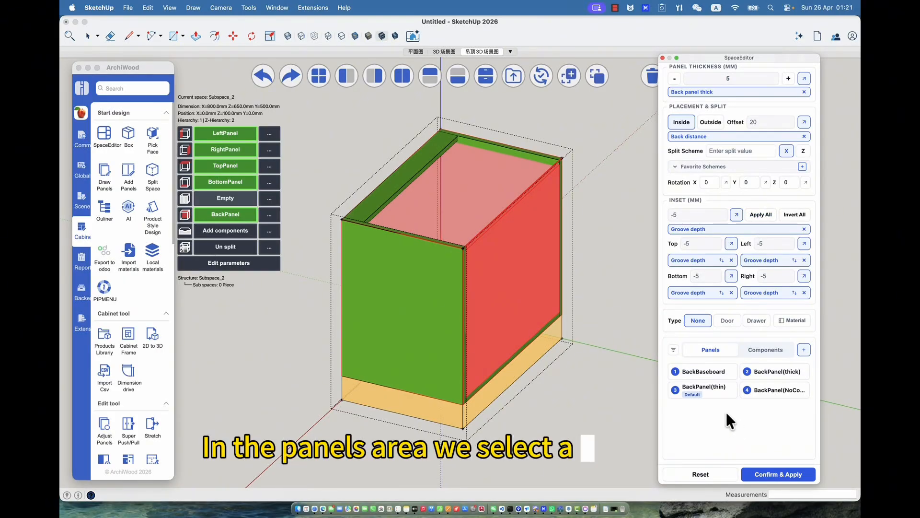
{"action": "left_click", "coordinate": [716, 397]}
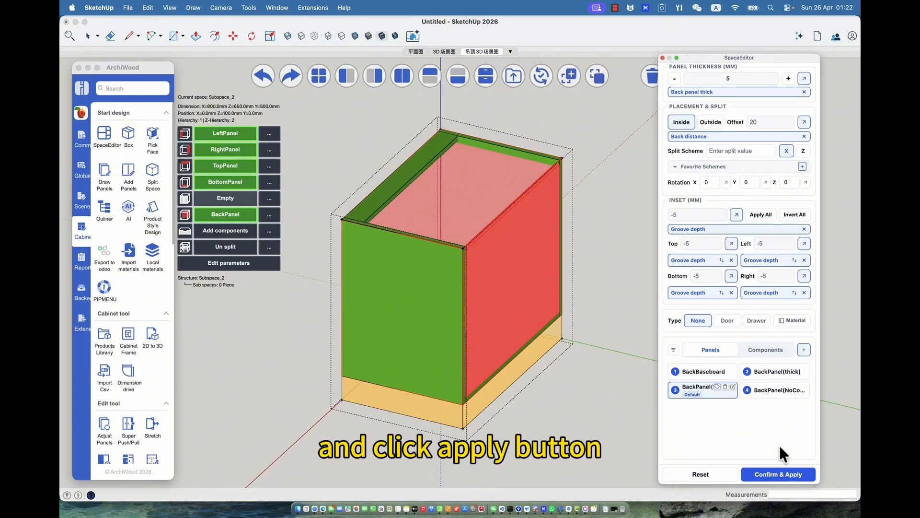
{"action": "left_click", "coordinate": [781, 473]}
- Add a double door to the front of the upper subspace and create the cabinet from the layout
{"action": "middle_click_drag", "start_coordinate": [458, 308], "coordinate": [450, 279]}
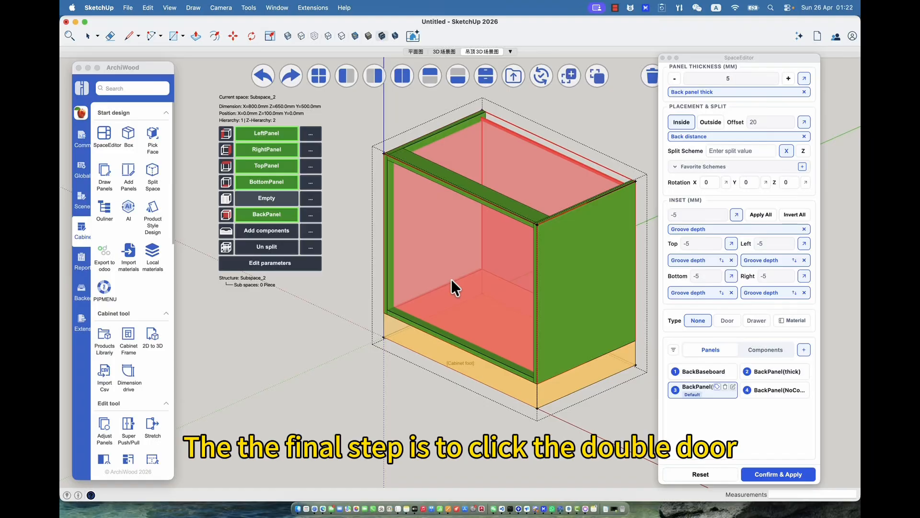
{"action": "left_click", "coordinate": [404, 79]}
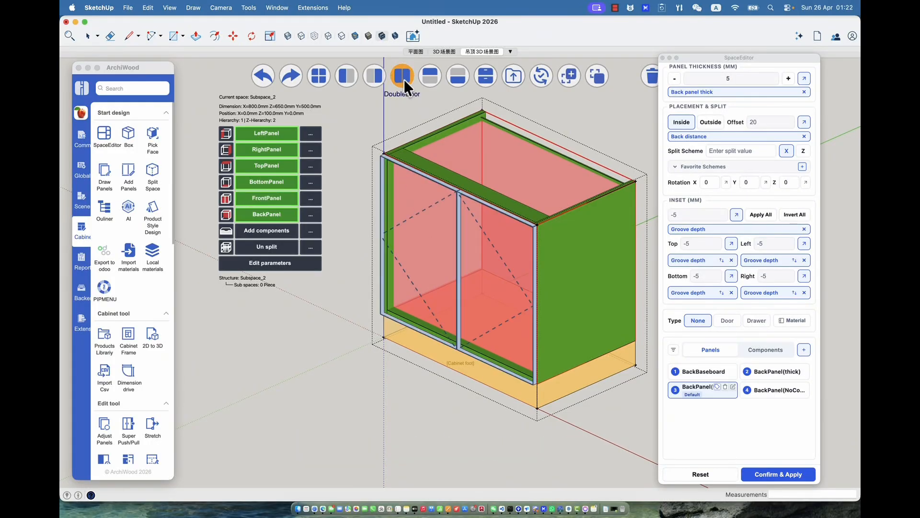
{"action": "right_click", "coordinate": [405, 137]}
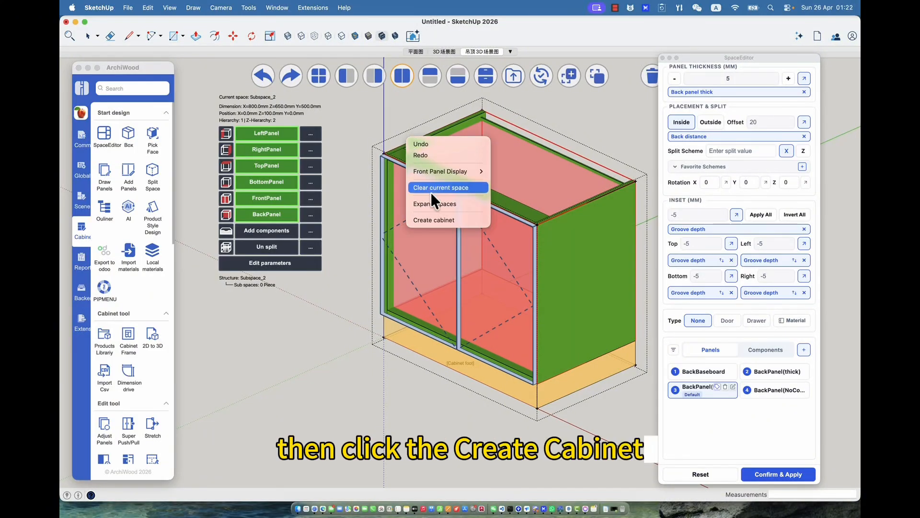
{"action": "left_click", "coordinate": [445, 223]}
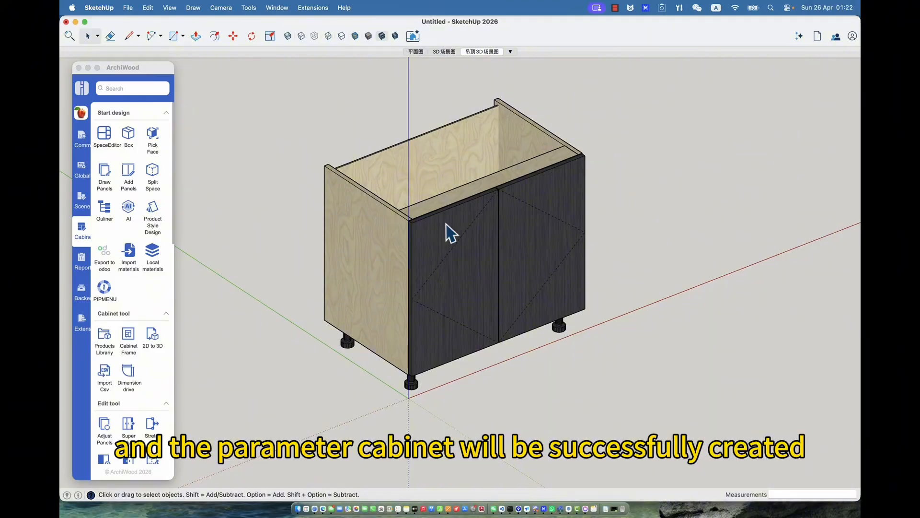
- Widen the cabinet along its length to about 928 mm with the Scale tool
{"action": "left_click", "coordinate": [451, 210]}
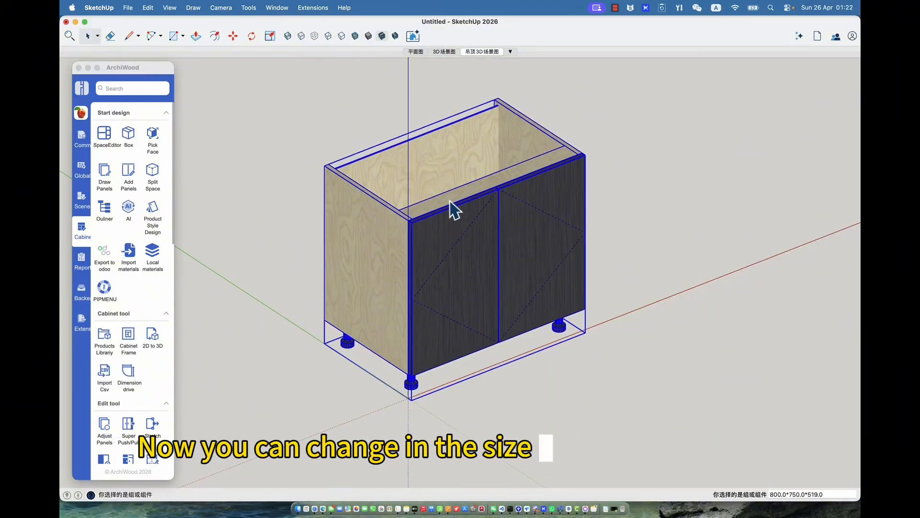
{"action": "key", "text": "s"}
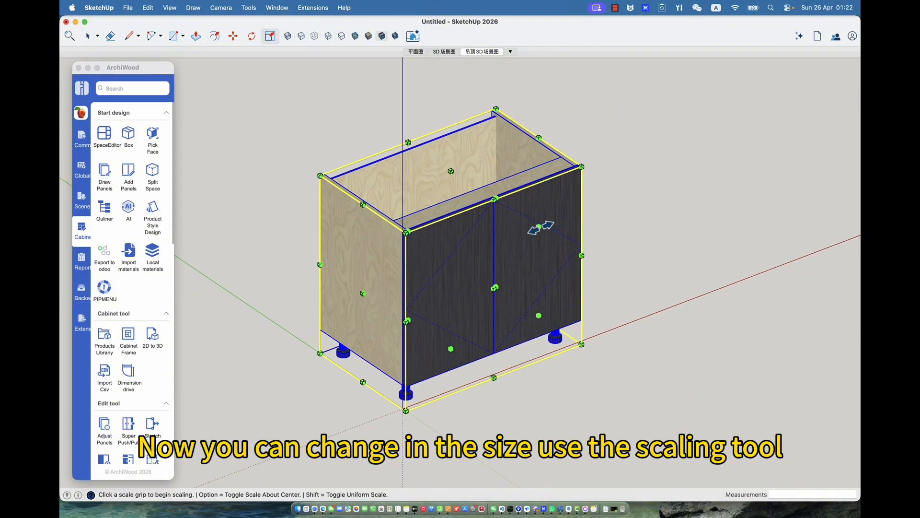
{"action": "left_click_drag", "start_coordinate": [540, 227], "coordinate": [572, 220]}
{"action": "key", "text": "space"}
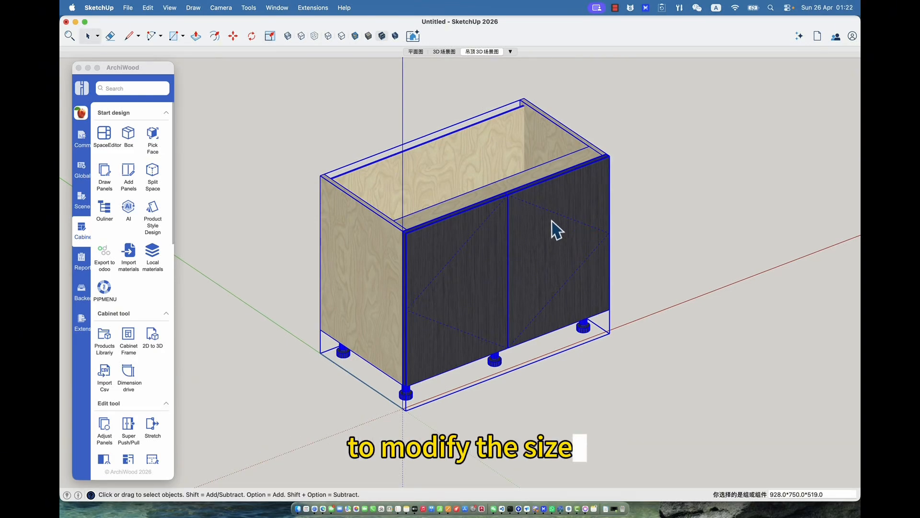
- Open the cabinet's parameters in the SpaceEditor, set its width to 1000 mm and apply the change
{"action": "left_click", "coordinate": [111, 133]}
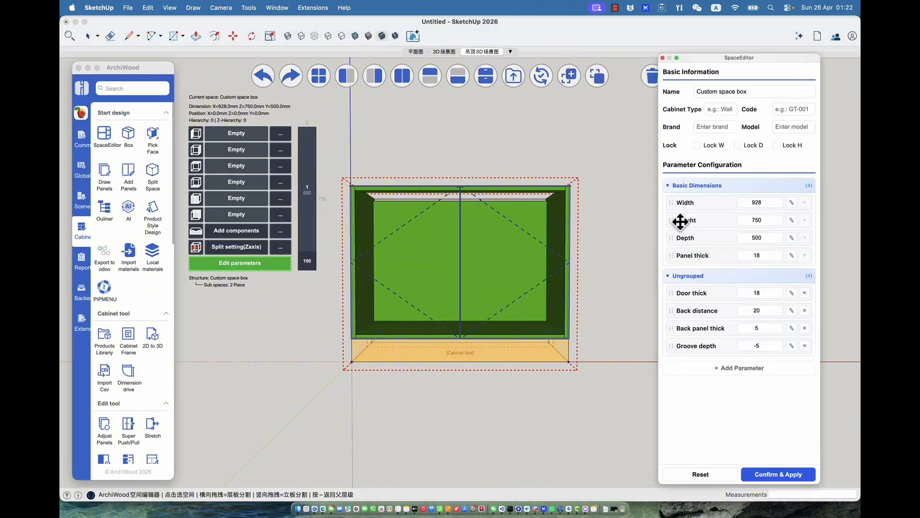
{"action": "left_click", "coordinate": [754, 202]}
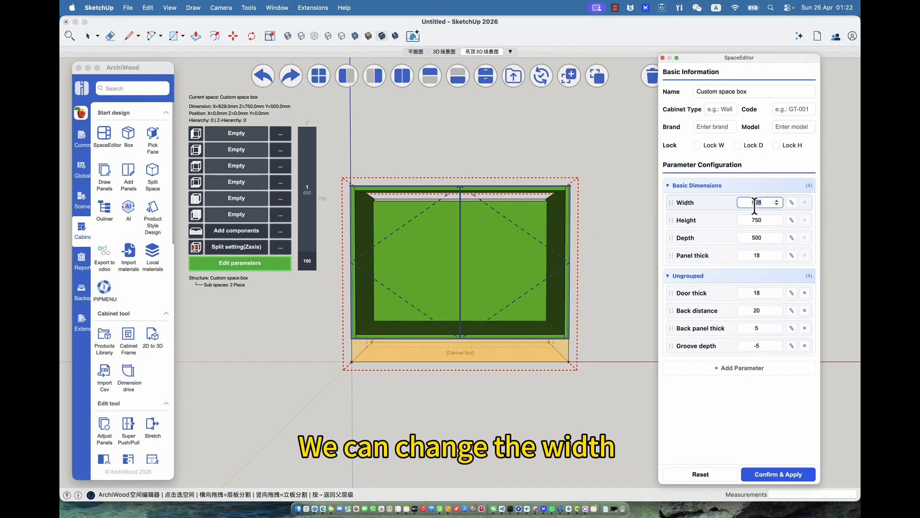
{"action": "type", "text": "100"}
{"action": "left_click", "coordinate": [758, 218]}
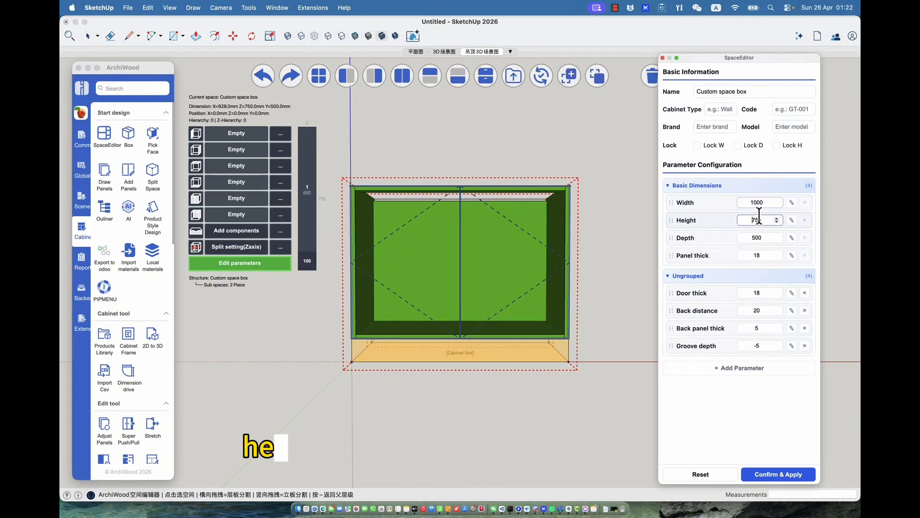
{"action": "left_click", "coordinate": [753, 238]}
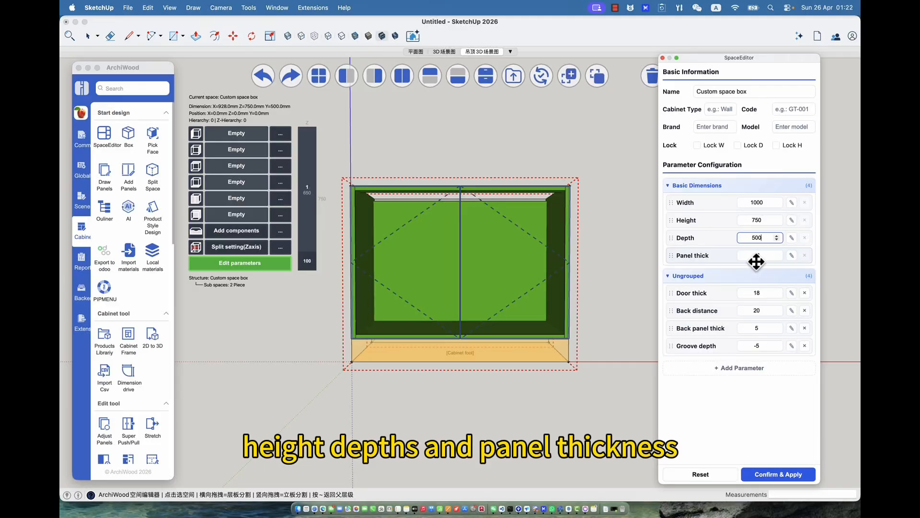
{"action": "left_click", "coordinate": [756, 255]}
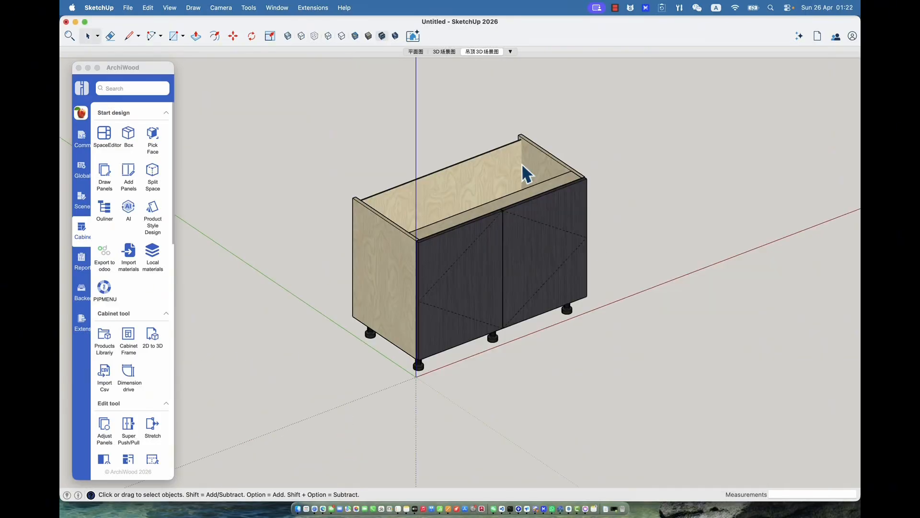